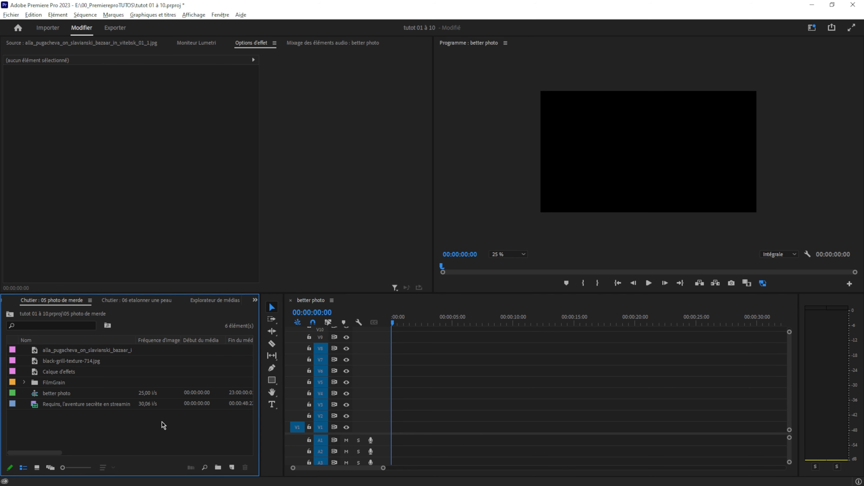
Place the singer's photo at the start of track V1 in the better photo sequence and accept the 1920 × 1080 sequence settings.
left_click_drag(69, 350, 407, 457)
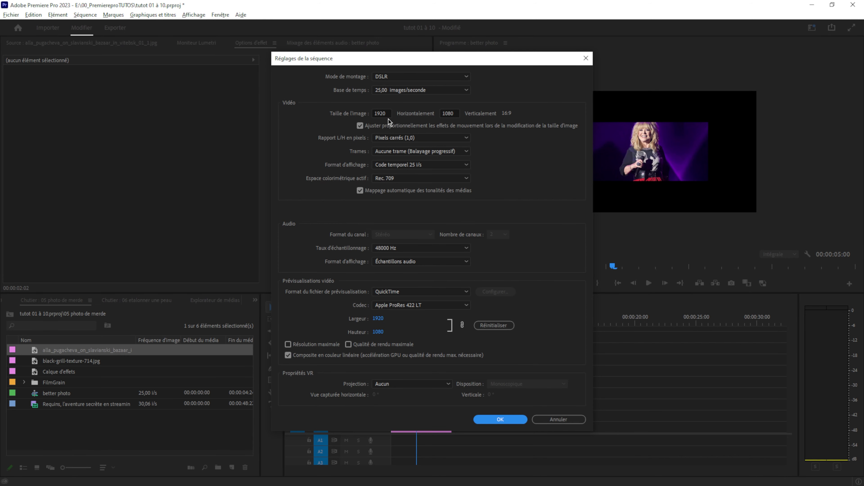
left_click(510, 419)
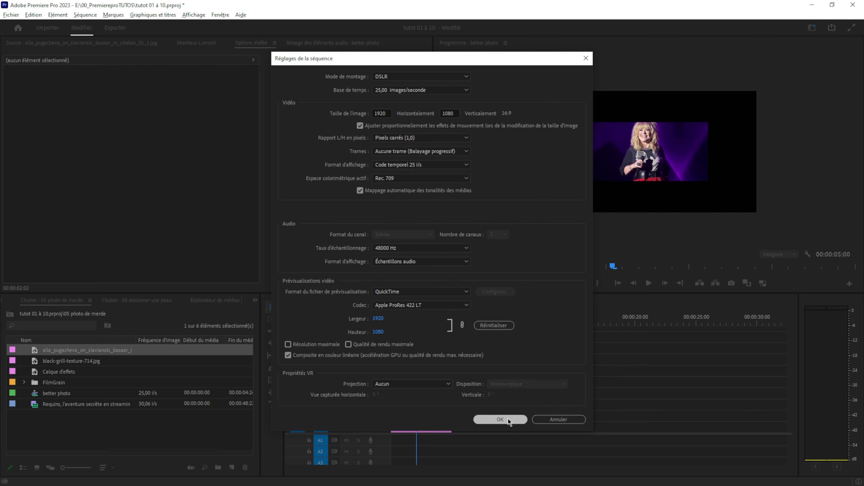
left_click(418, 323)
left_click_drag(419, 324, 393, 325)
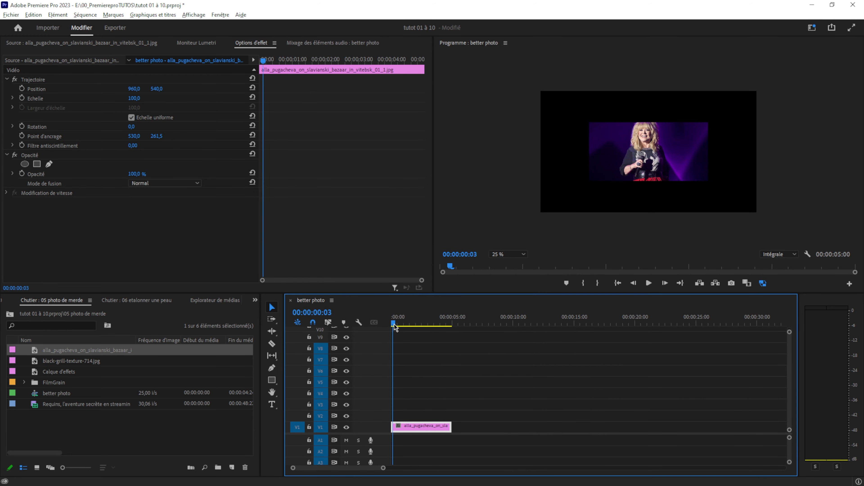
Fit the photo clip on V1 to the frame size and set its scale to 120.
left_click(428, 380)
right_click(435, 427)
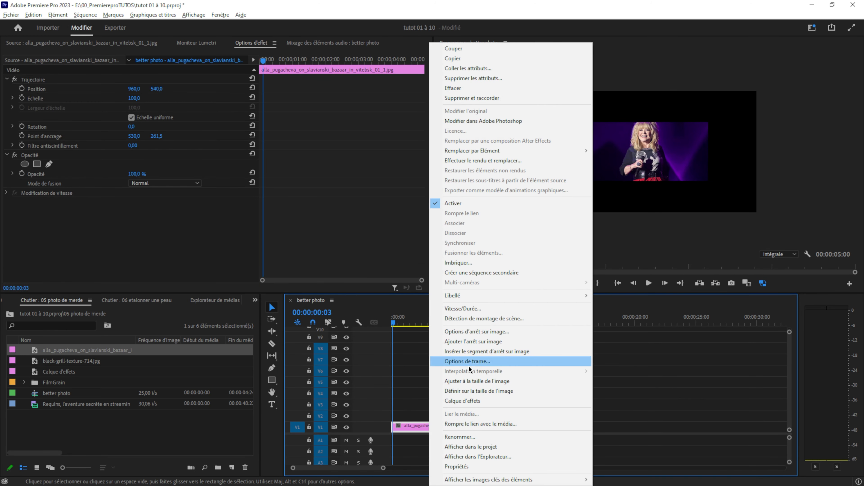
left_click(475, 381)
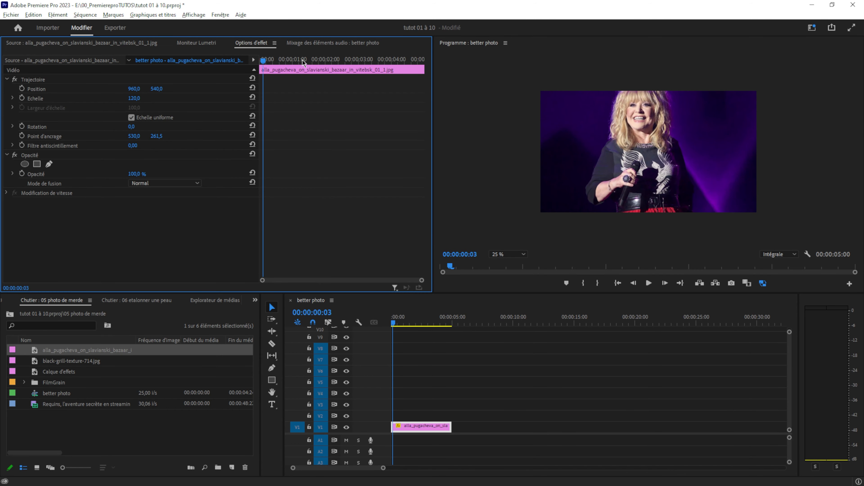
Move the V1 clip's anchor point onto the singer's face and set a starting scale keyframe at the beginning of the clip.
left_click(39, 81)
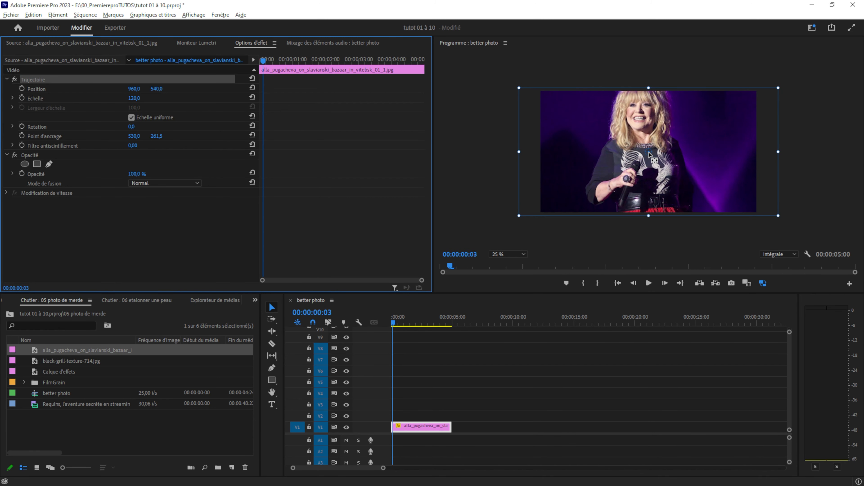
left_click_drag(650, 155, 639, 107)
left_click(22, 97)
left_click_drag(263, 98, 234, 101)
Add a scale keyframe of 140, place it at the clip's end, and play the zoom from the start.
left_click_drag(263, 61, 340, 62)
left_click(134, 99)
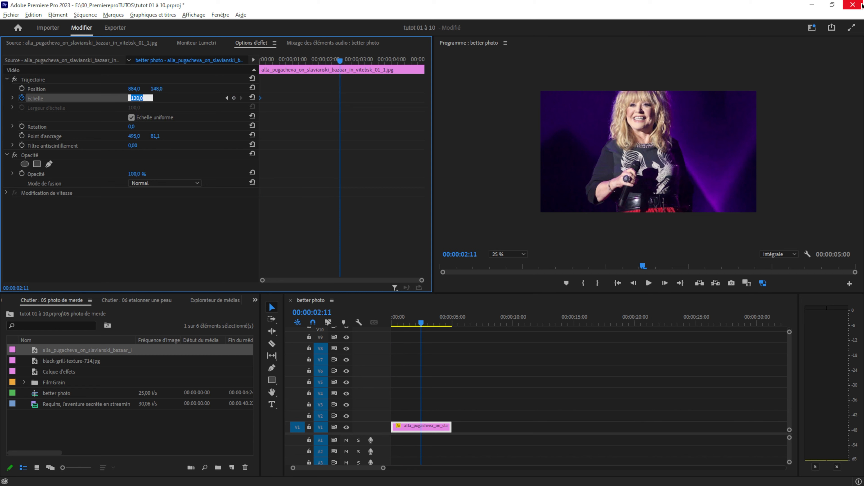
type("140")
key("Return")
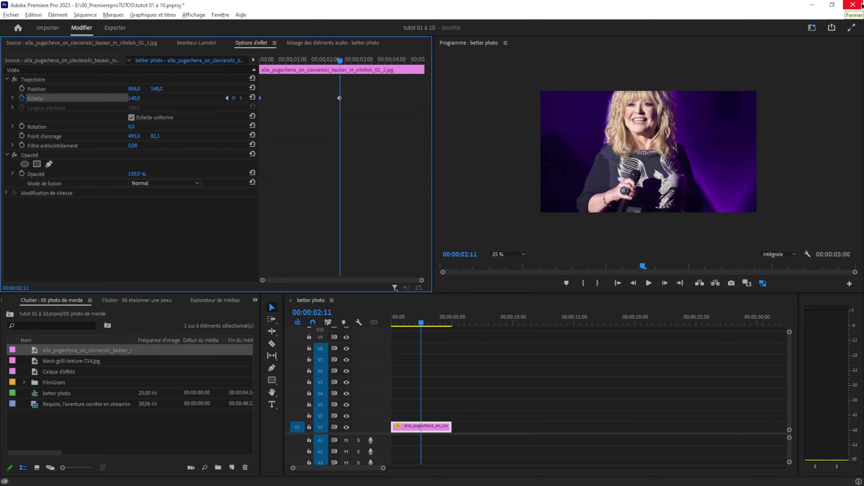
left_click(412, 322)
left_click_drag(339, 98, 426, 99)
left_click_drag(412, 322, 365, 328)
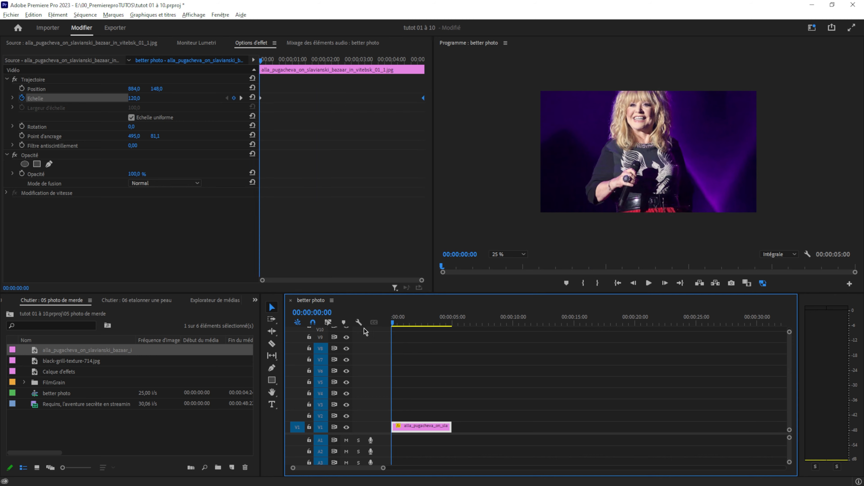
key("space")
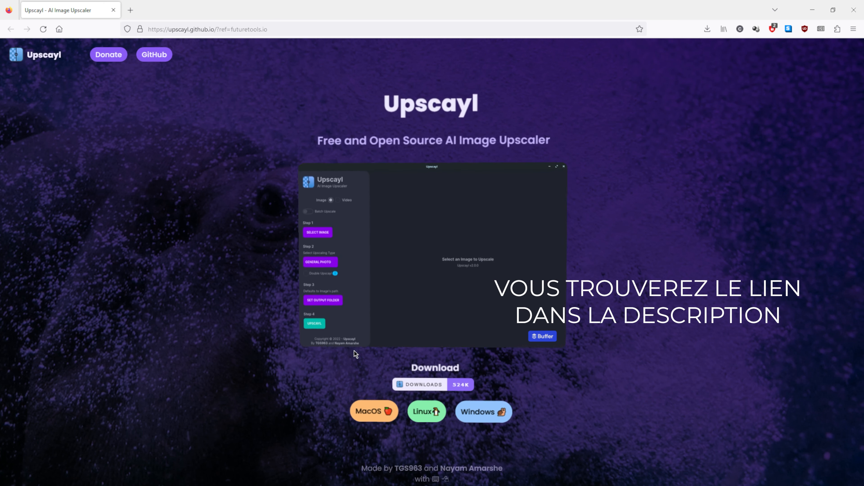
Switch to Upscayl and load alla_pugacheva_on_slavianski_bazaar_in_vitebsk_01_1.jpg from the ELEMENTS folder.
mouse_move(528, 333)
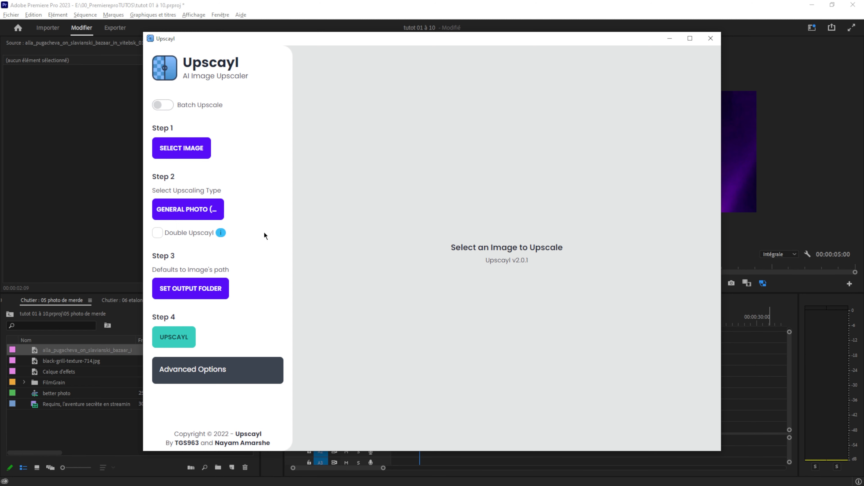
left_click(181, 155)
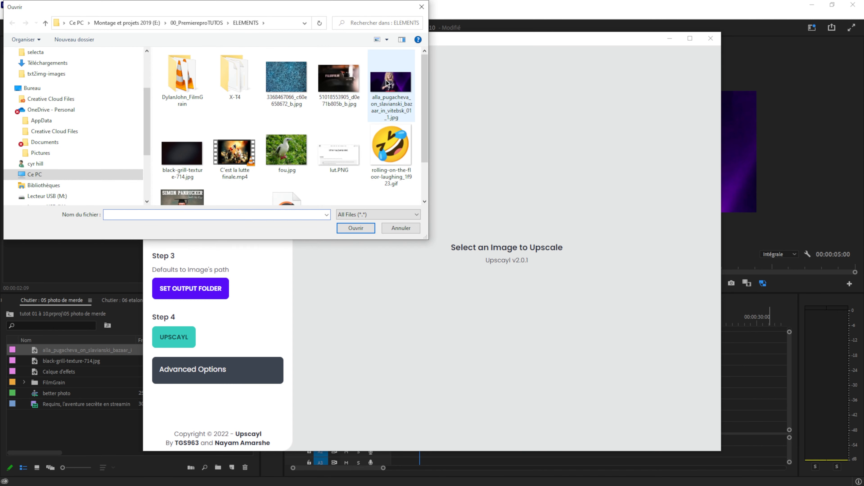
left_click(386, 83)
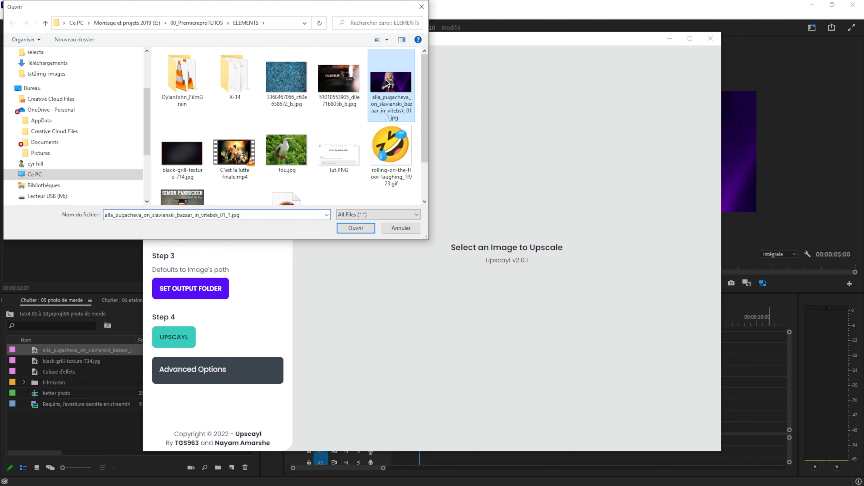
left_click(361, 231)
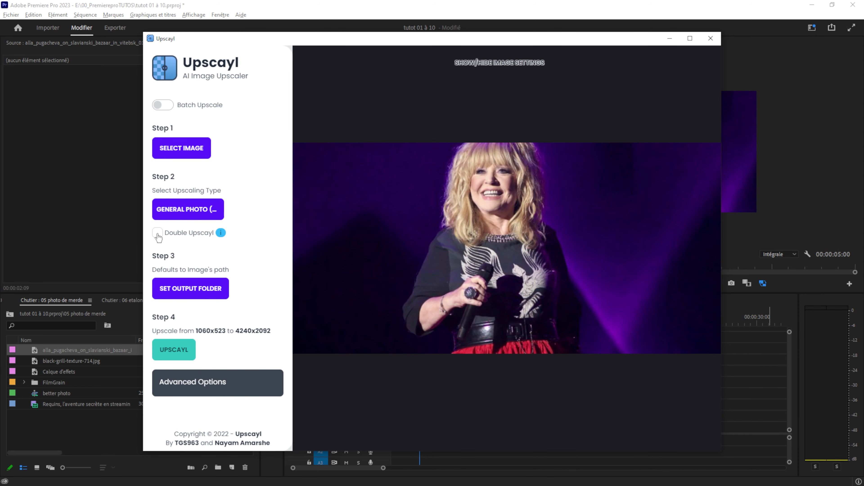
Enable Double Upscayl and choose General Photo (Real-ESRGAN) as the upscaling type.
left_click(159, 234)
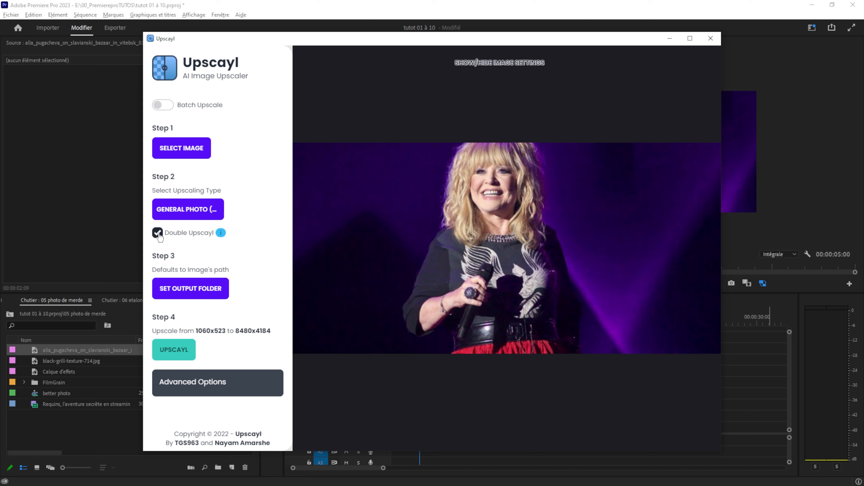
left_click(204, 215)
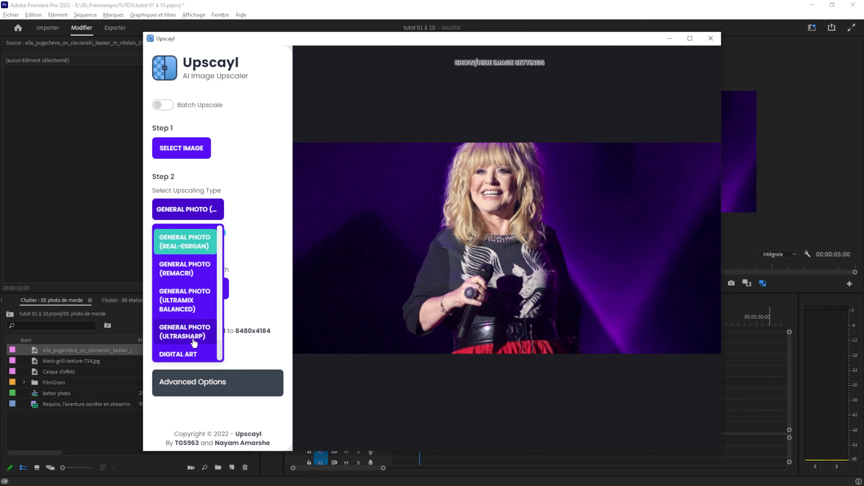
scroll(198, 335, "down", 1)
scroll(198, 335, "up", 1)
scroll(198, 335, "down", 1)
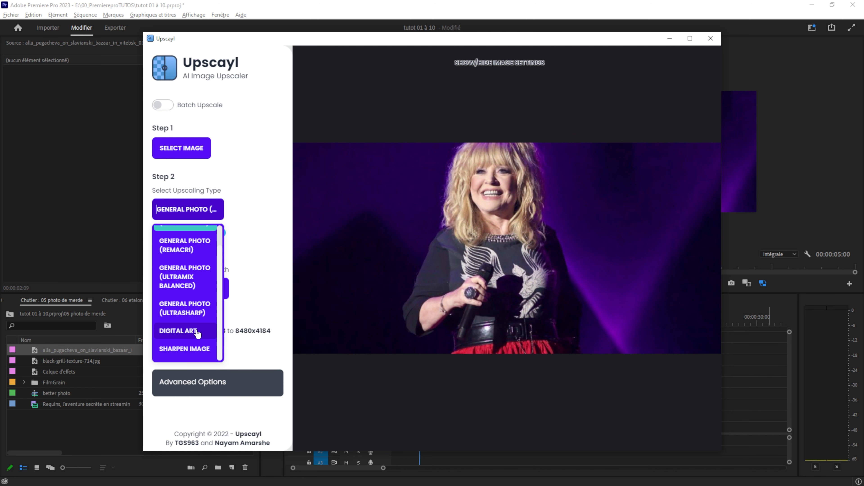
scroll(193, 340, "up", 1)
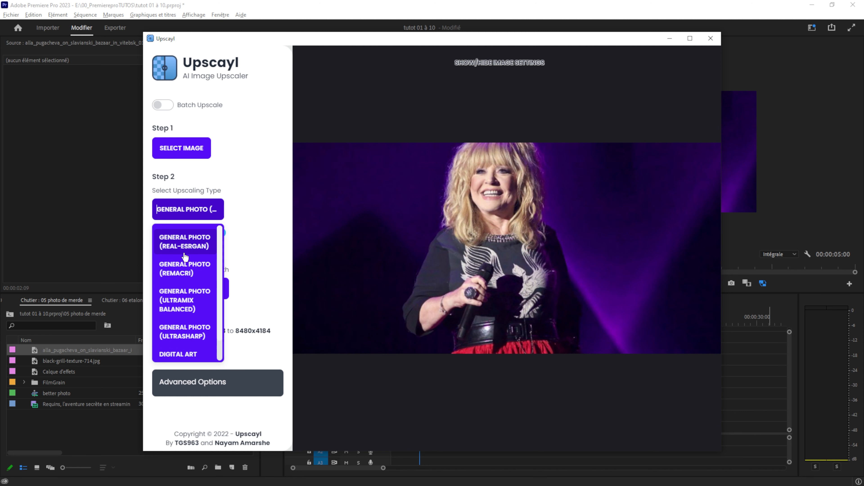
left_click(177, 245)
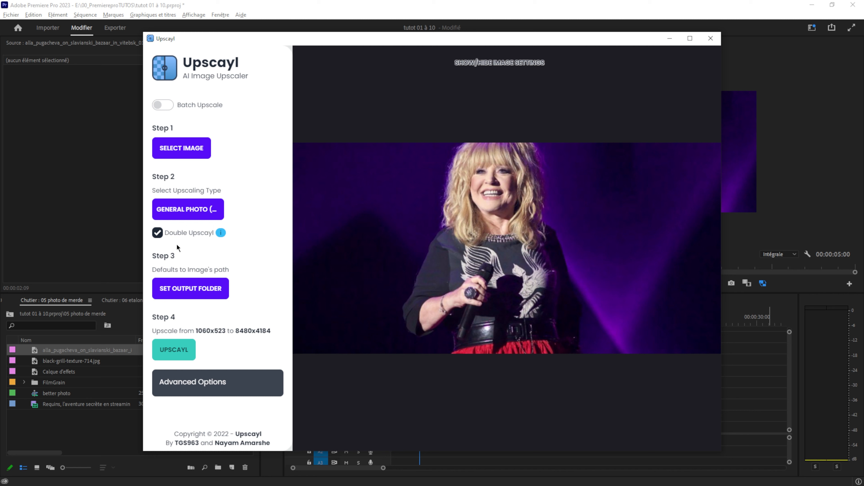
Upscale the photo with ELEMENTS as the output folder and compare the result with the original.
left_click(189, 289)
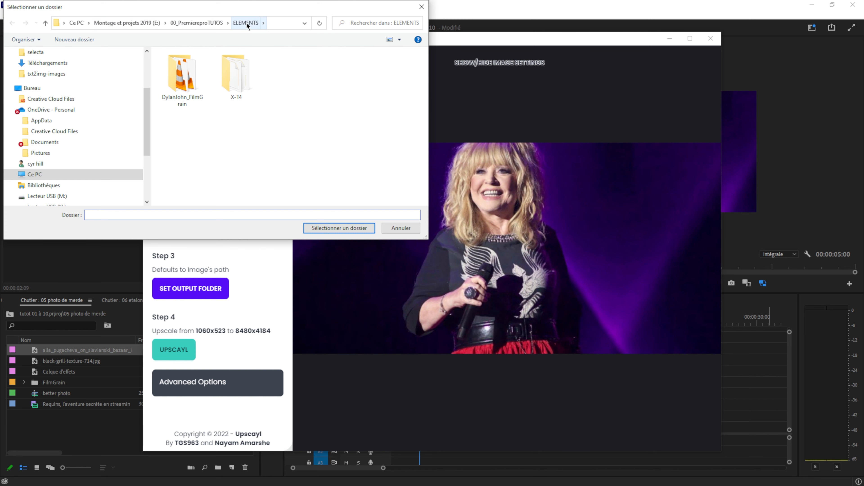
left_click(343, 230)
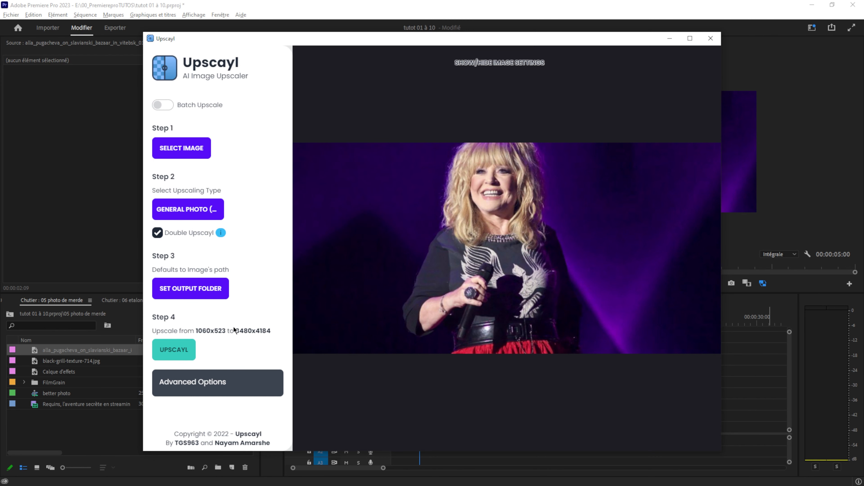
left_click(172, 351)
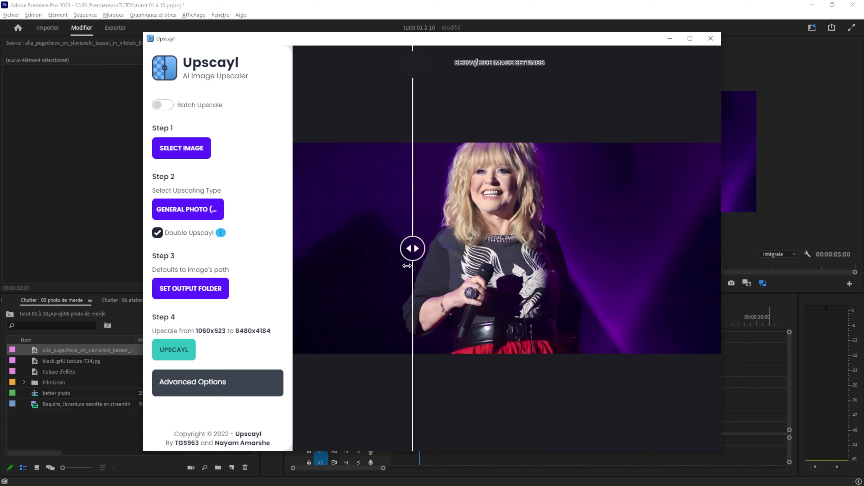
left_click_drag(411, 249, 286, 257)
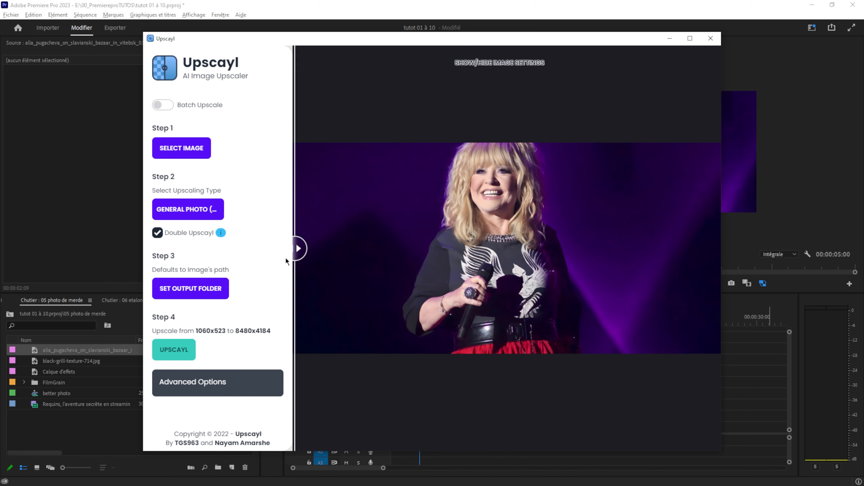
In Premiere Pro, import the upscaled image alla_pugacheva_on_slavianski_bazaar_in_vitebsk_01_1_upscayl_8x_realesrgan-x4plus.jpg into the 05 photo de merde bin.
double_click(132, 426)
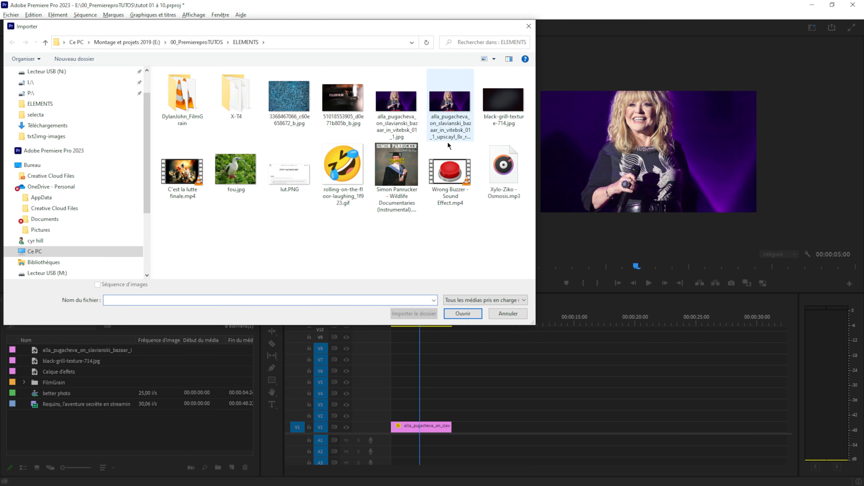
left_click(444, 103)
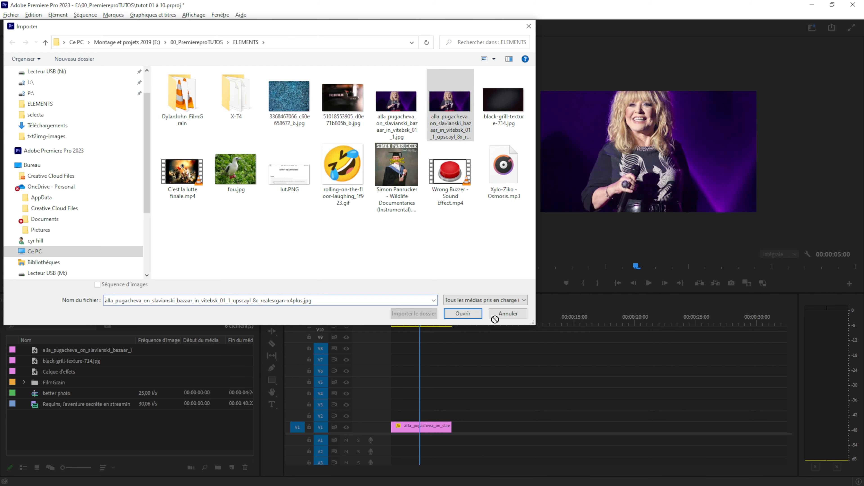
left_click(460, 314)
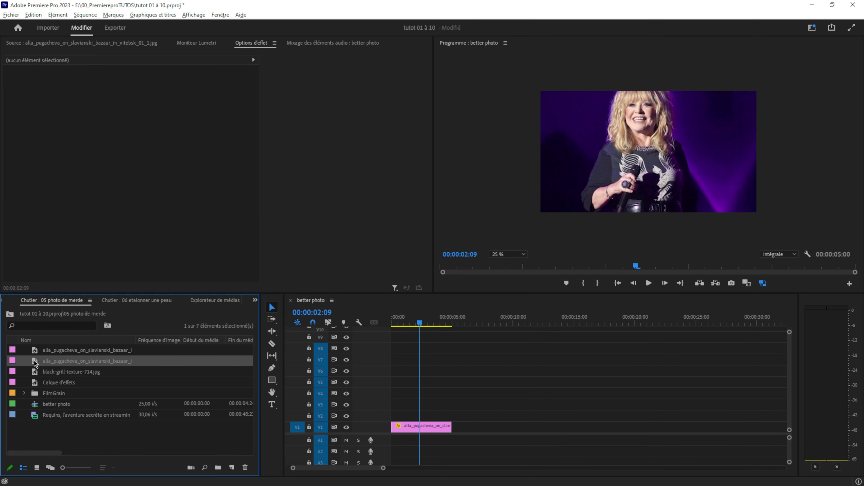
Place the upscaled photo at the start of track V3 and check it against the original clip on V1.
left_click_drag(36, 364, 391, 403)
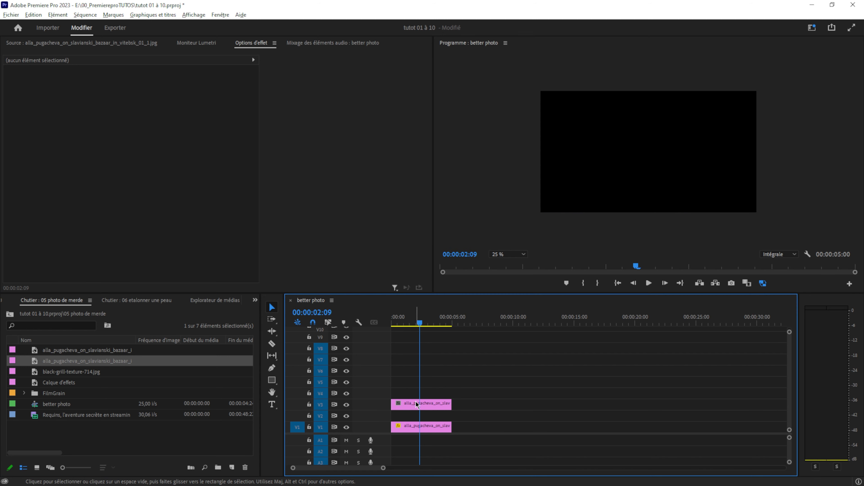
left_click(418, 325)
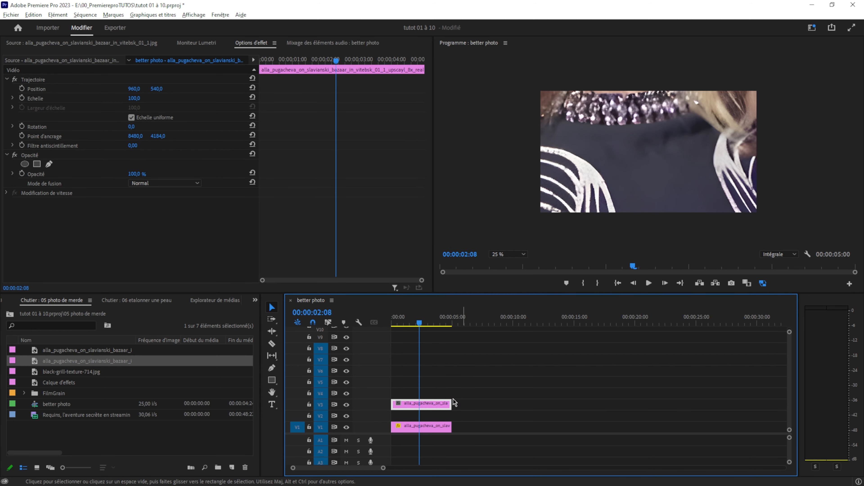
left_click(414, 428)
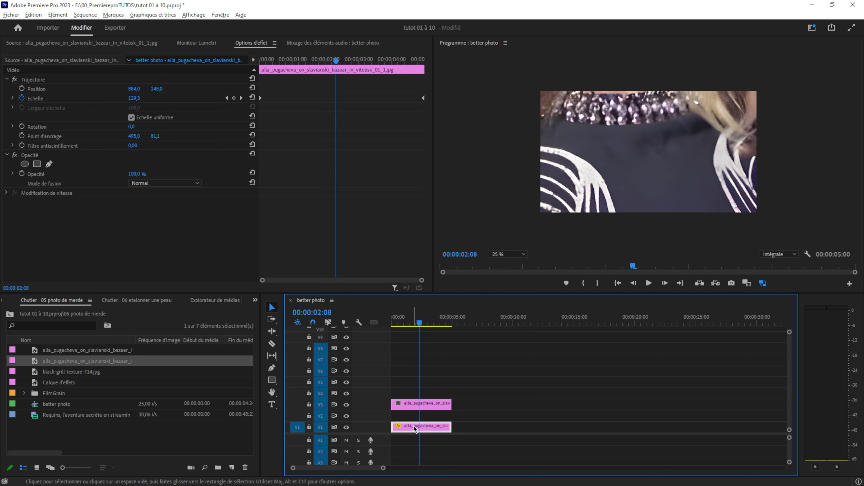
Fit the upscaled clip on V3 to the frame size and view it at about 00:00:01:20.
right_click(430, 404)
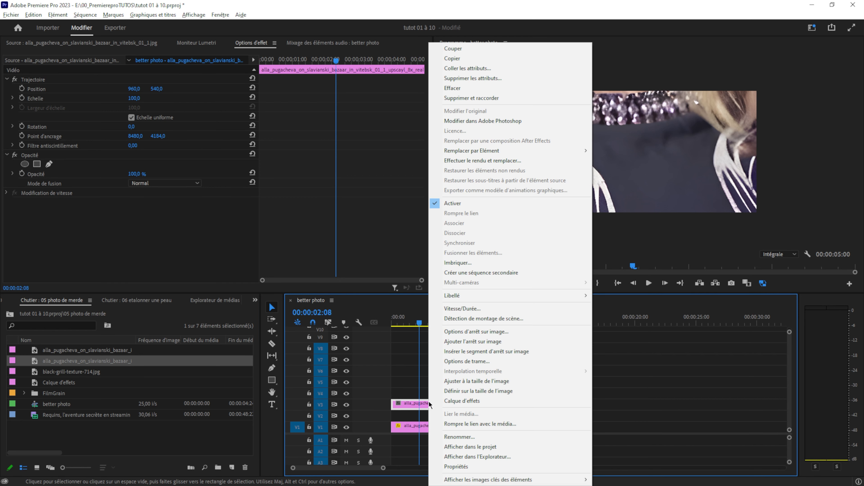
left_click(469, 381)
left_click(434, 355)
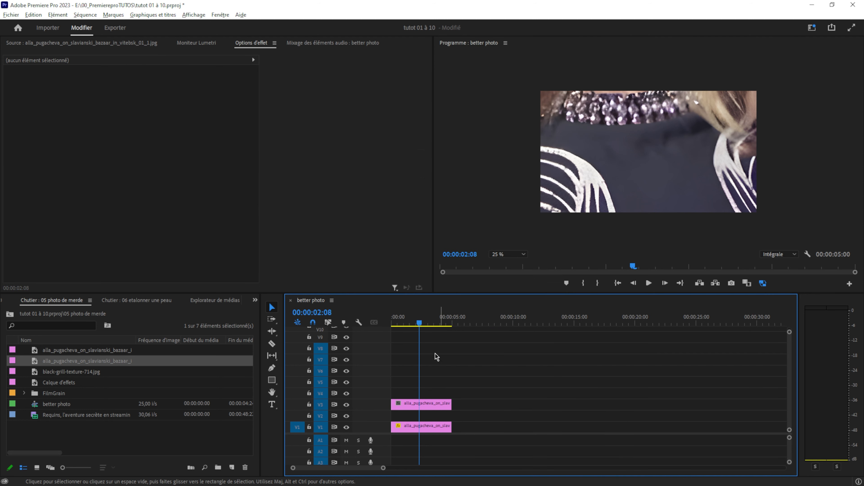
left_click(415, 324)
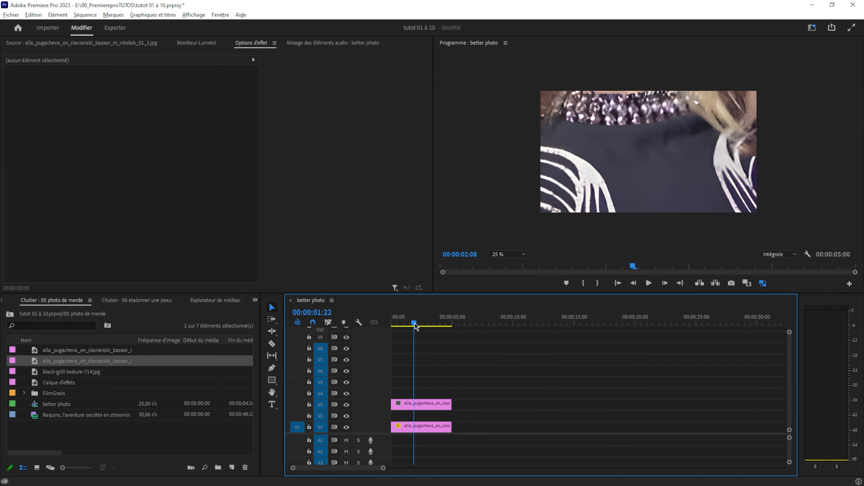
left_click(427, 405)
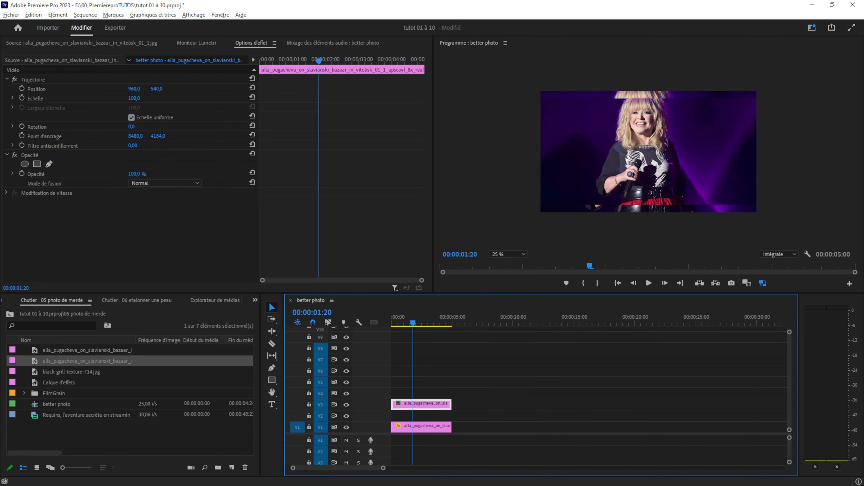
Switch to Upscayl, turn off Double Upscayl, and return to the Premiere Pro sequence.
key("alt+Tab")
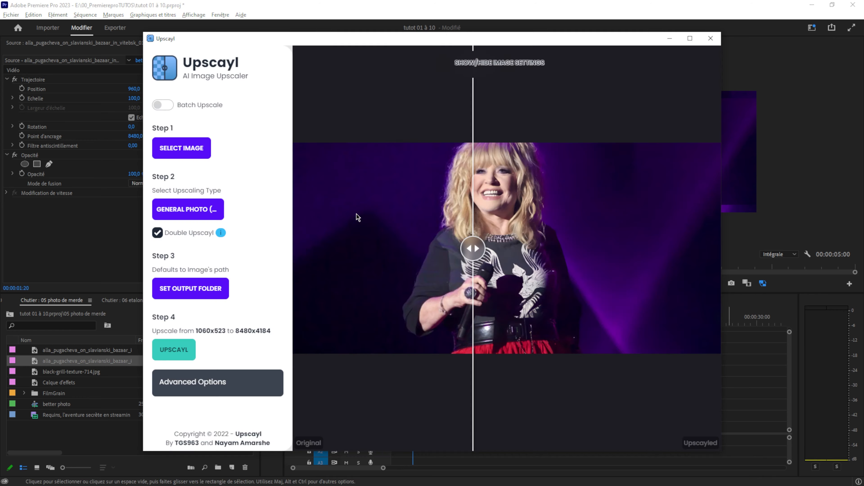
left_click(157, 233)
left_click(445, 461)
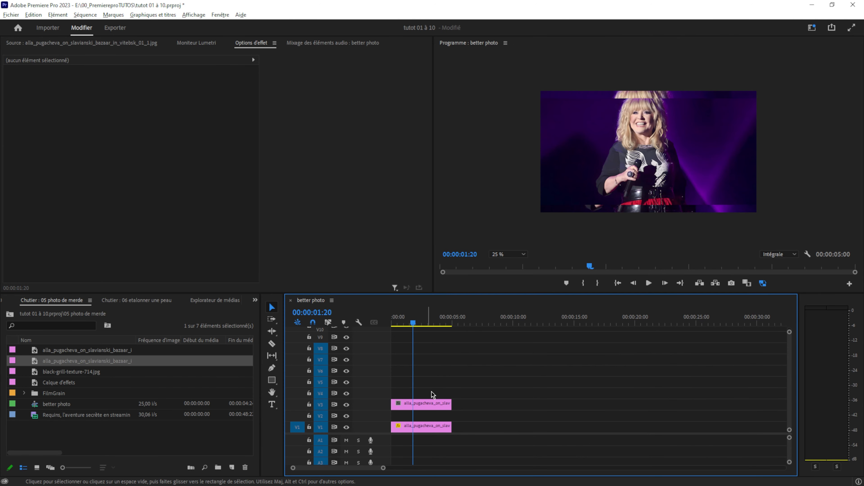
Copy the original clip on V1 and paste its Trajectoire, Opacité and Remappage temporel attributes onto the upscaled clip on V3.
left_click(423, 404)
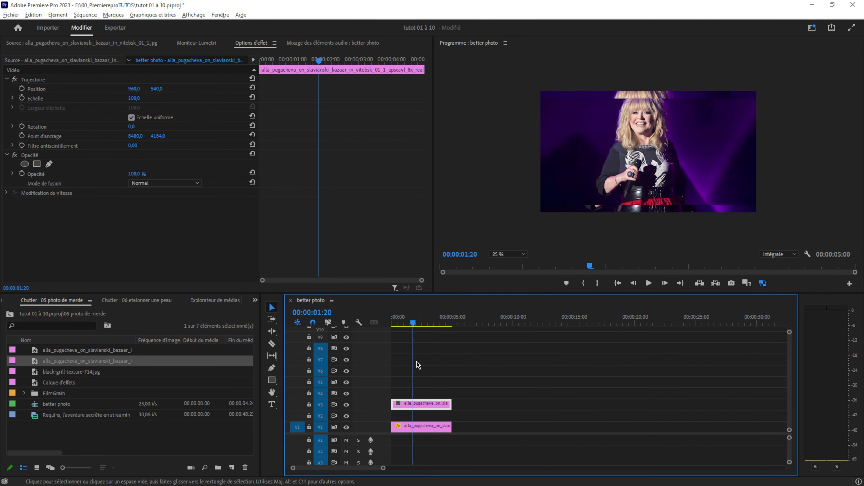
mouse_move(412, 323)
left_mouse_down()
mouse_move(397, 323)
mouse_move(429, 323)
mouse_move(419, 323)
left_mouse_up()
left_click(412, 430)
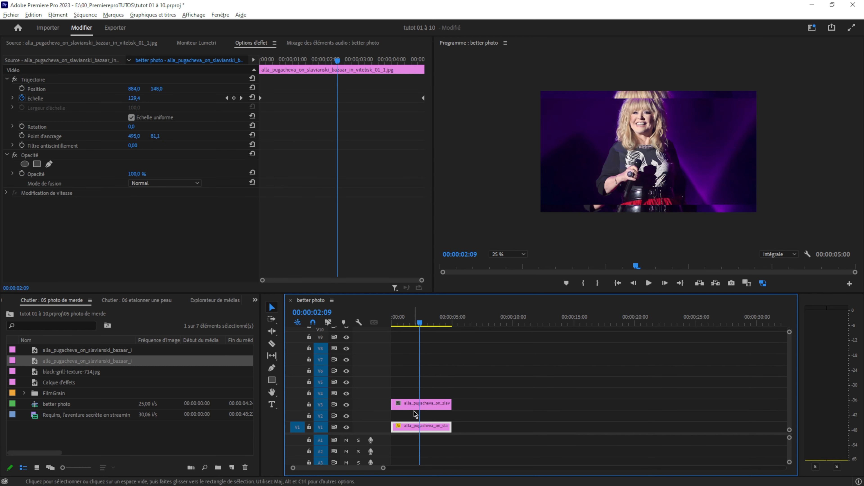
left_click(411, 403)
key("ctrl+alt+v")
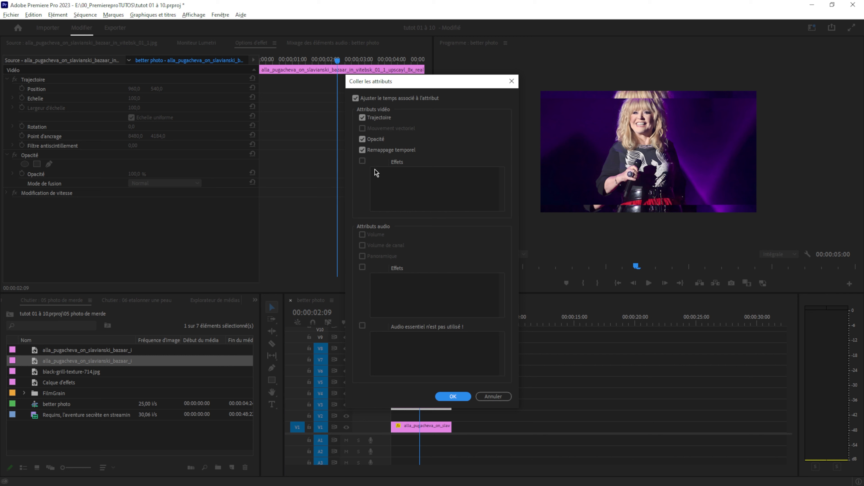
left_click(453, 397)
left_click(455, 372)
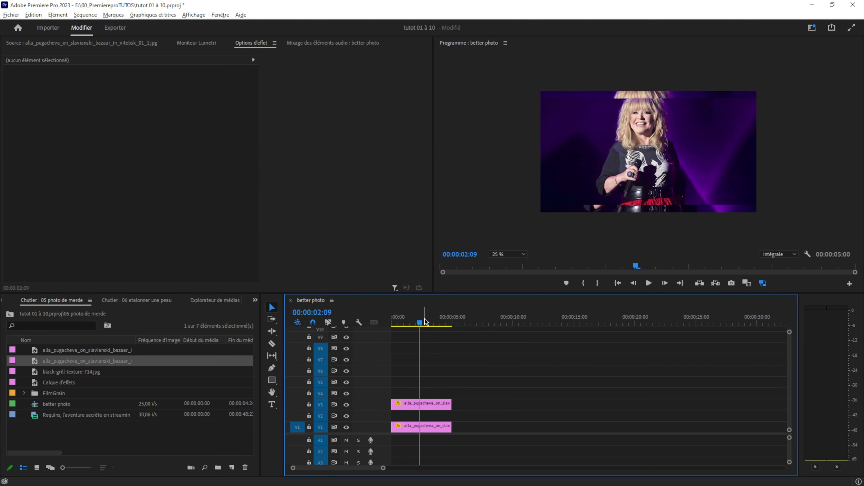
Play the sequence from the start to review the zoom on the upscaled clip.
left_click_drag(418, 324, 387, 323)
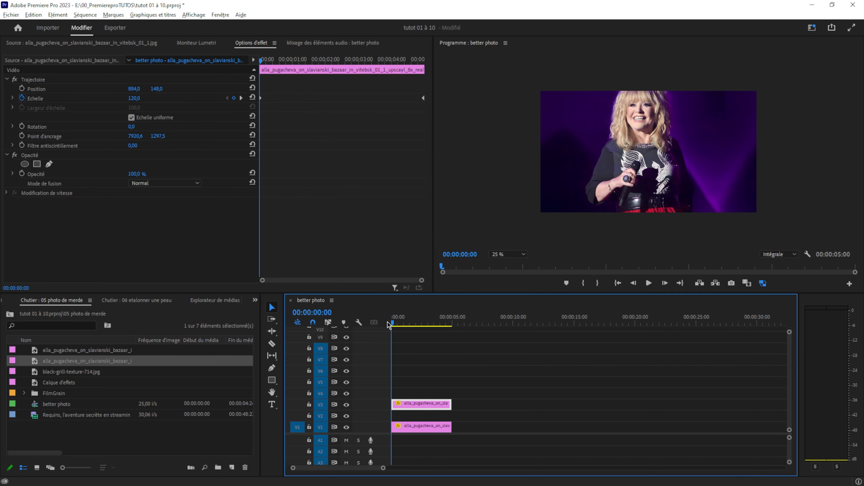
key("space")
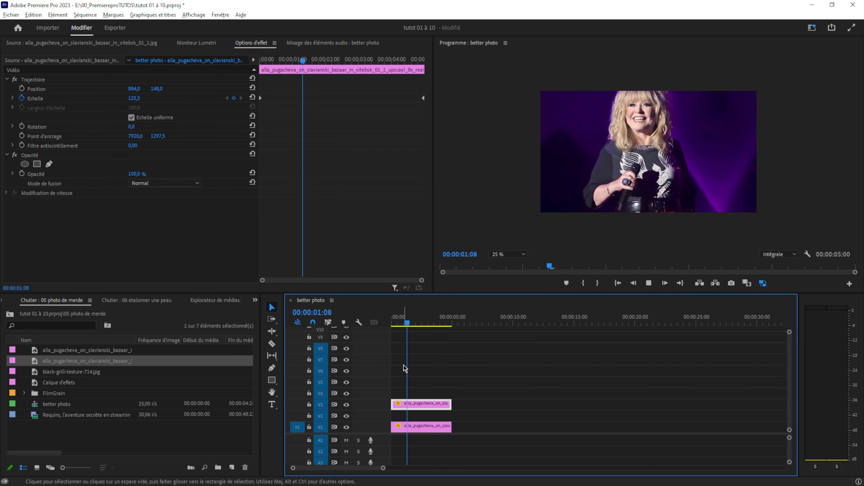
key("space")
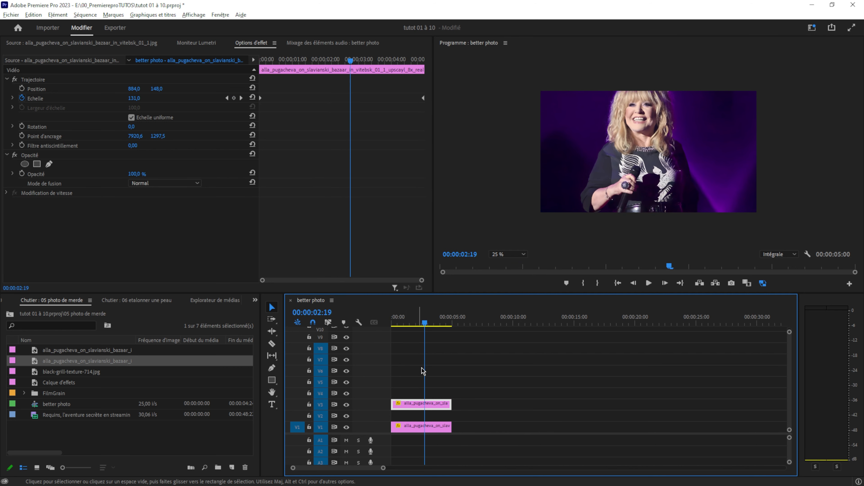
left_click_drag(495, 416, 419, 385)
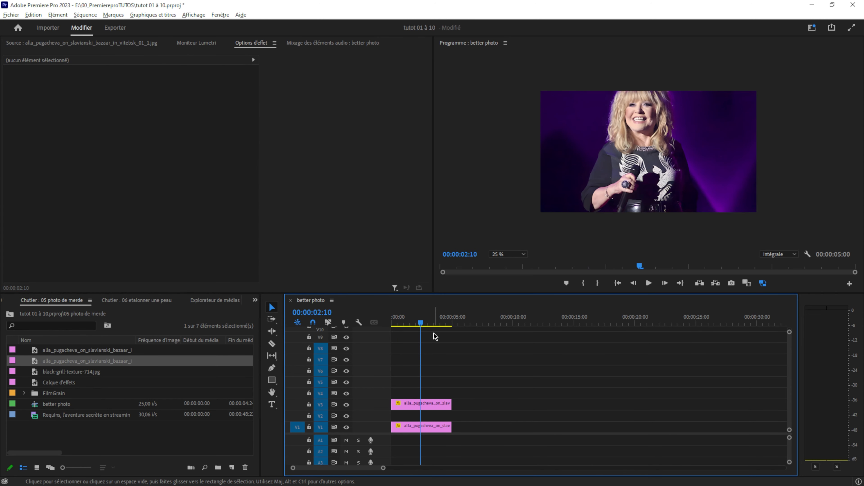
left_click_drag(415, 318, 394, 323)
left_click(447, 355)
key("space")
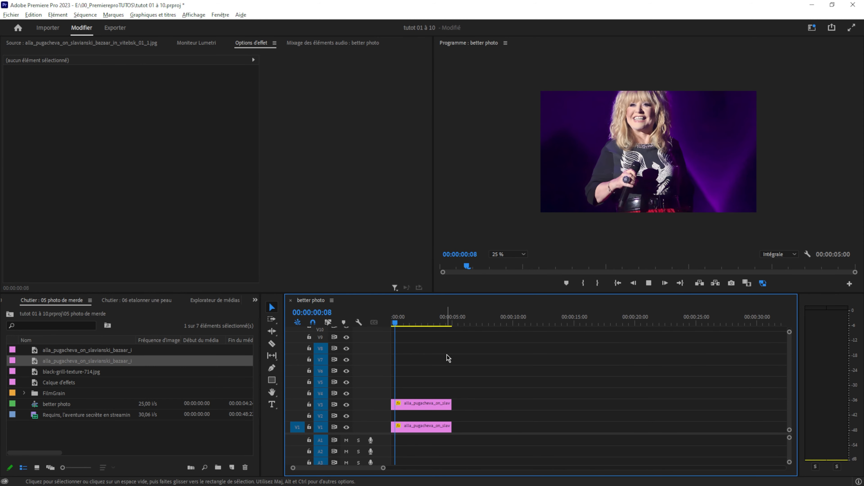
key("space")
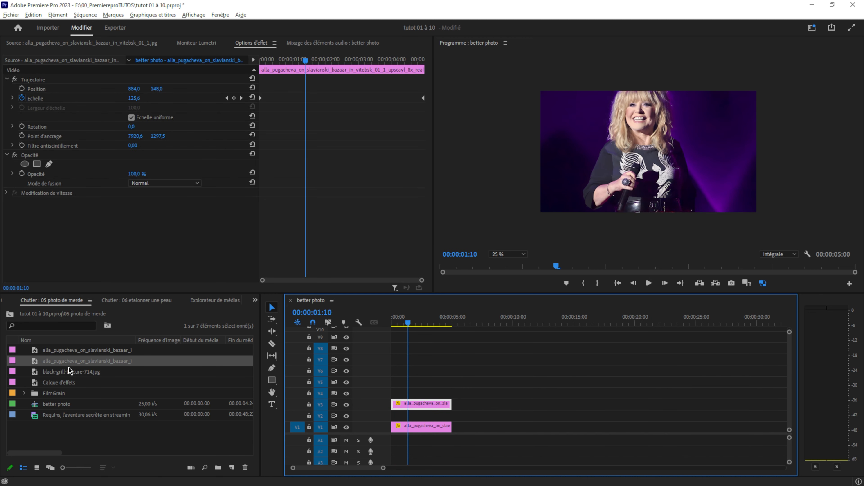
Preview black-grill-texture-714.jpg and place it at the start of track V5, above the upscaled photo.
double_click(58, 371)
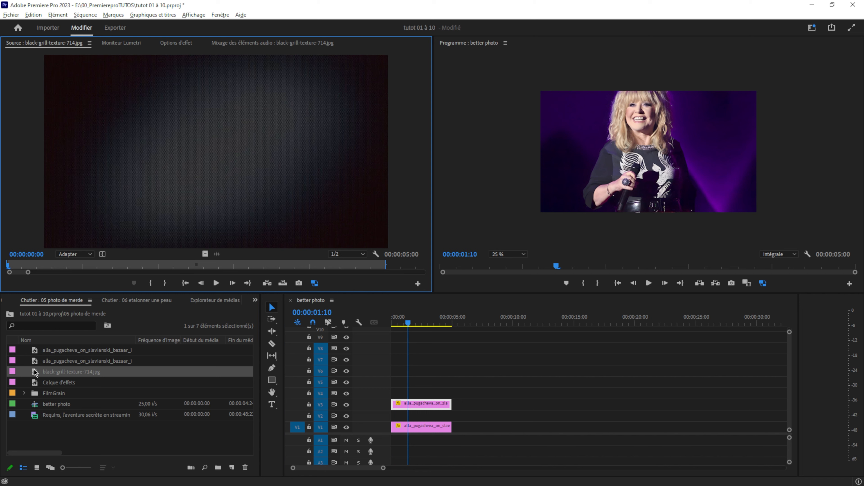
left_click_drag(34, 372, 390, 384)
left_click(418, 385)
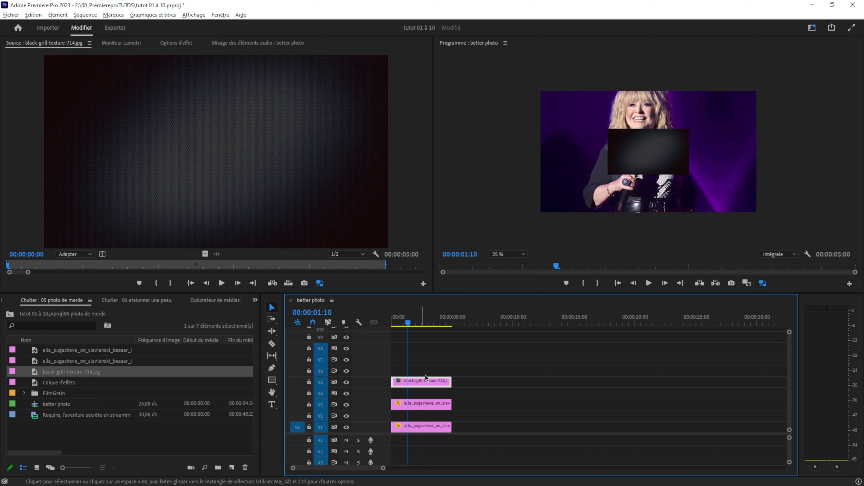
left_click(430, 367)
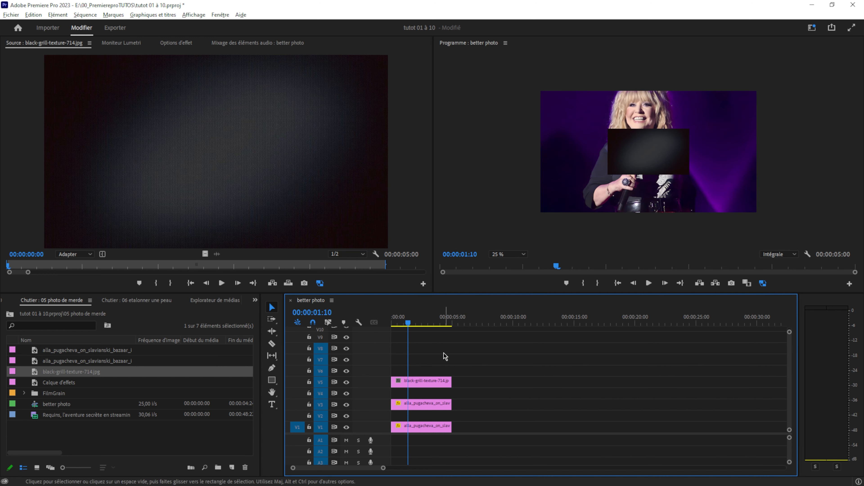
Fit the grill texture clip on V5 to the frame size and save the project.
left_click_drag(412, 322, 415, 327)
right_click(417, 382)
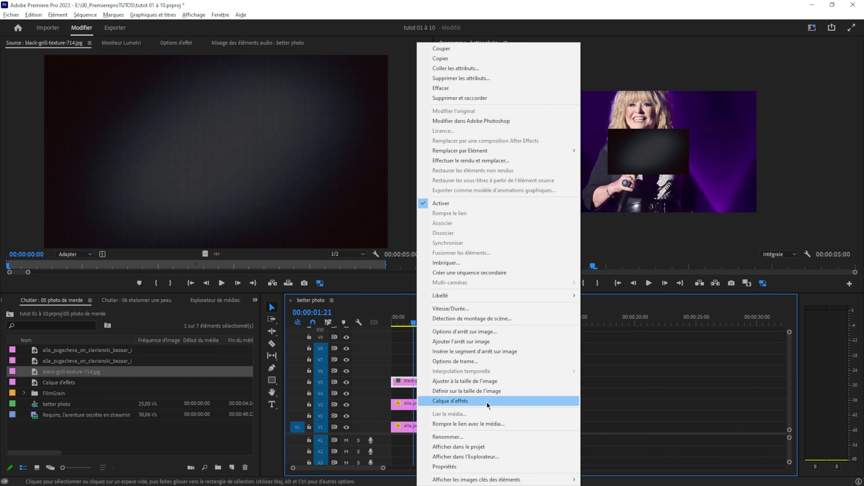
left_click(457, 383)
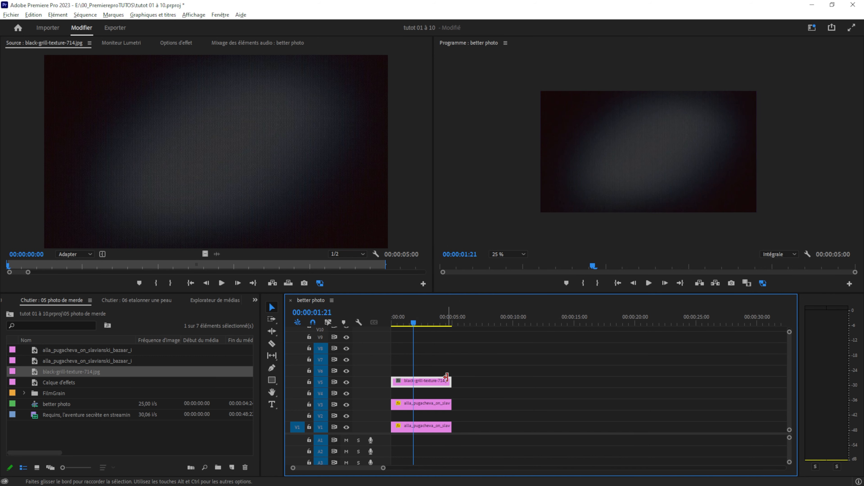
key("ctrl+s")
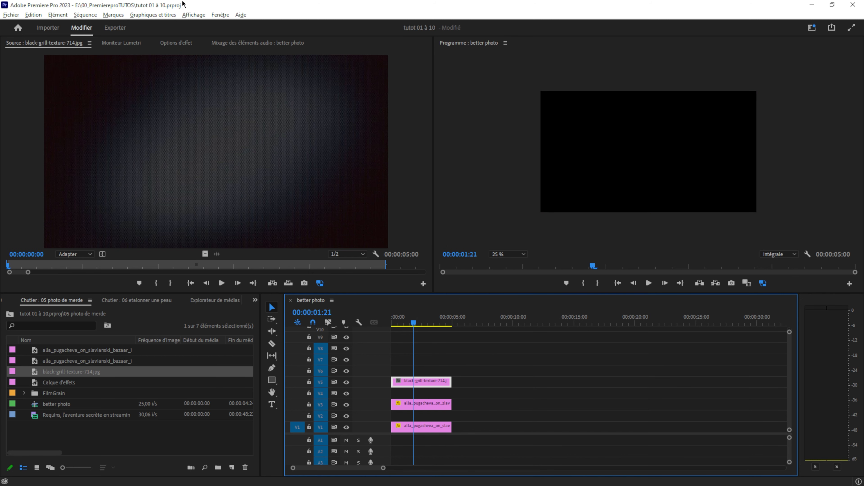
Open the blend mode choices for the grill texture clip's opacity.
left_click(179, 43)
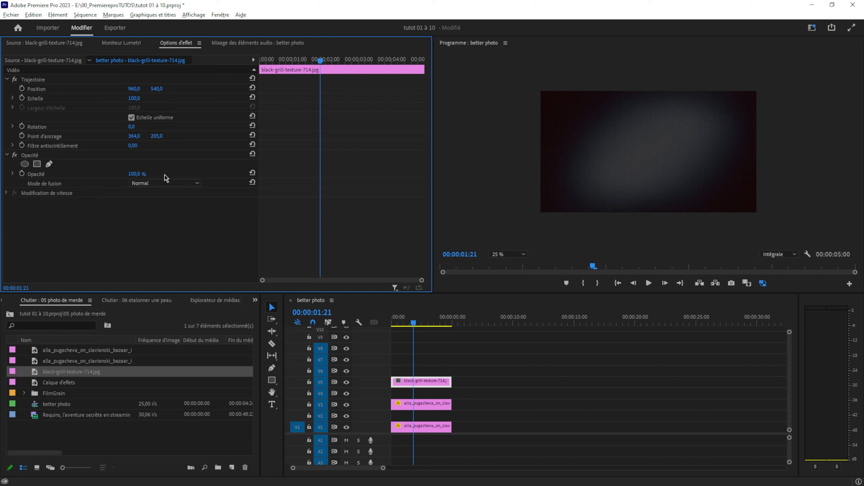
left_click(165, 183)
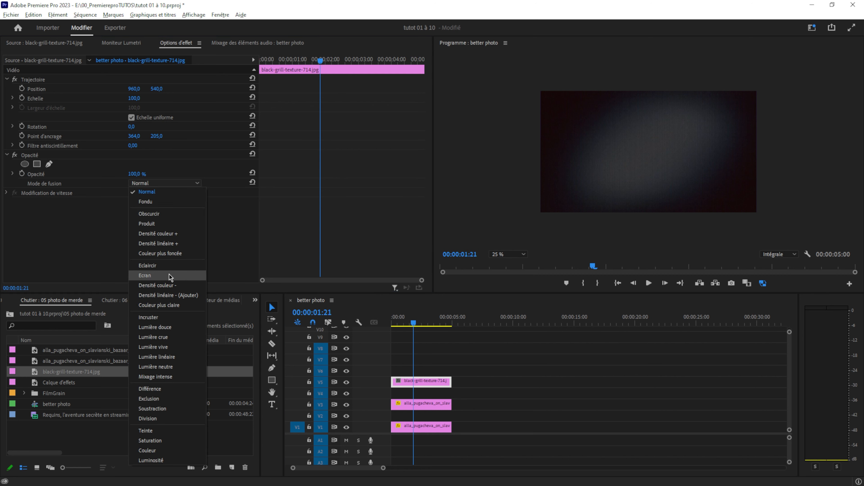